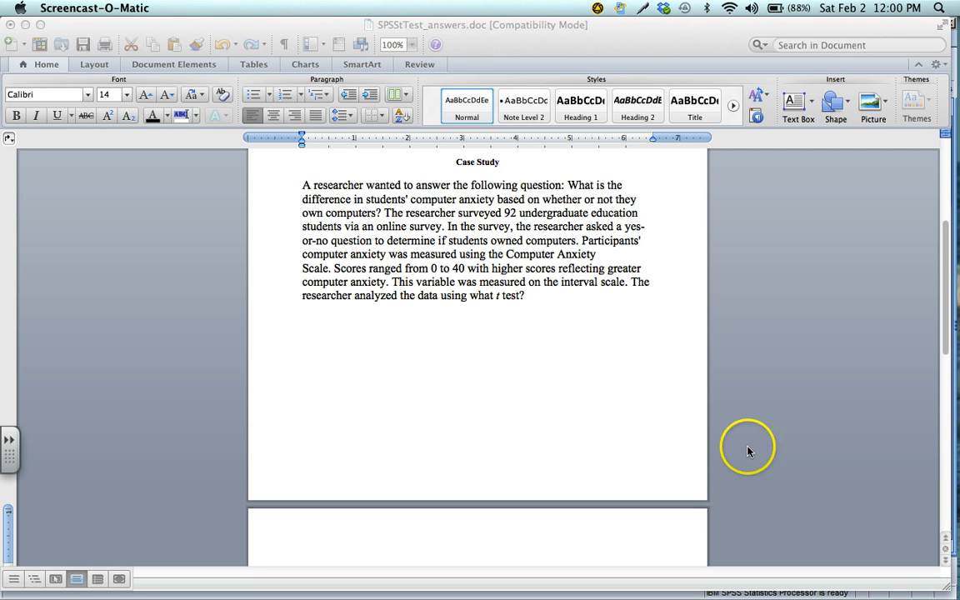
# Switch to the SPSS Data Editor and start an Independent-Samples T Test with Computer Ownership as the grouping variable
pyautogui.hotkey('ctrl', 'Up')
pyautogui.click(251, 386)
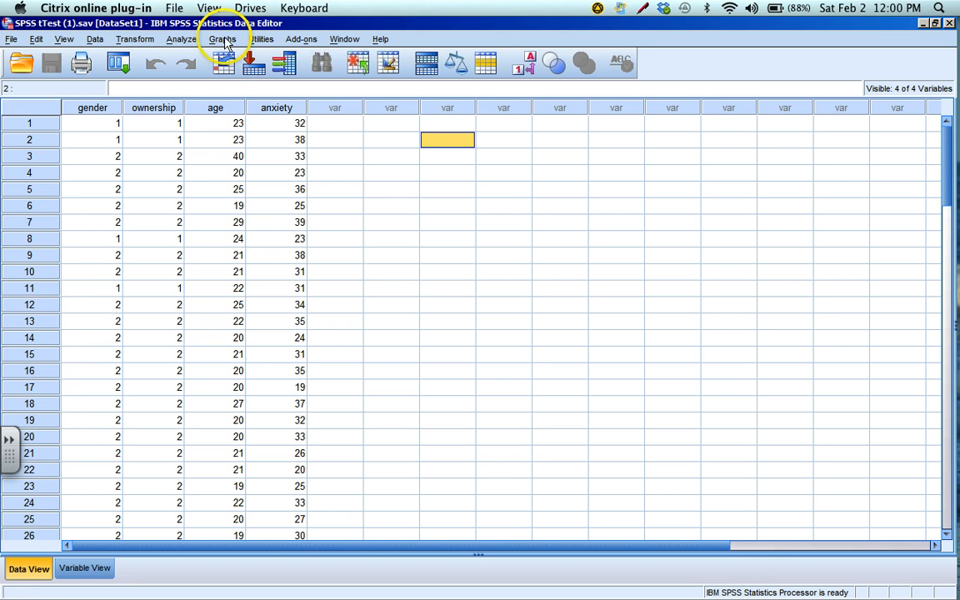
pyautogui.click(181, 39)
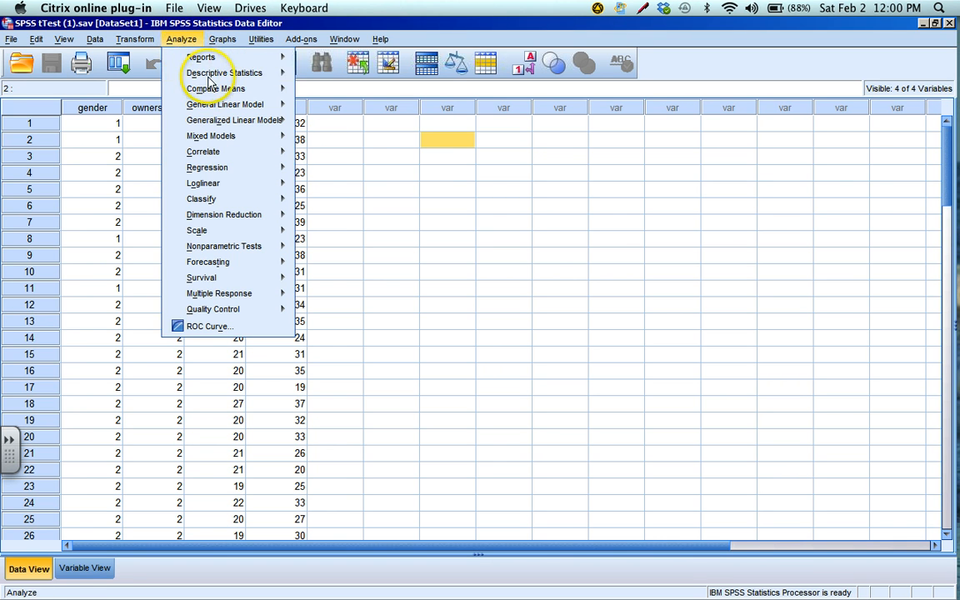
pyautogui.moveTo(218, 92)
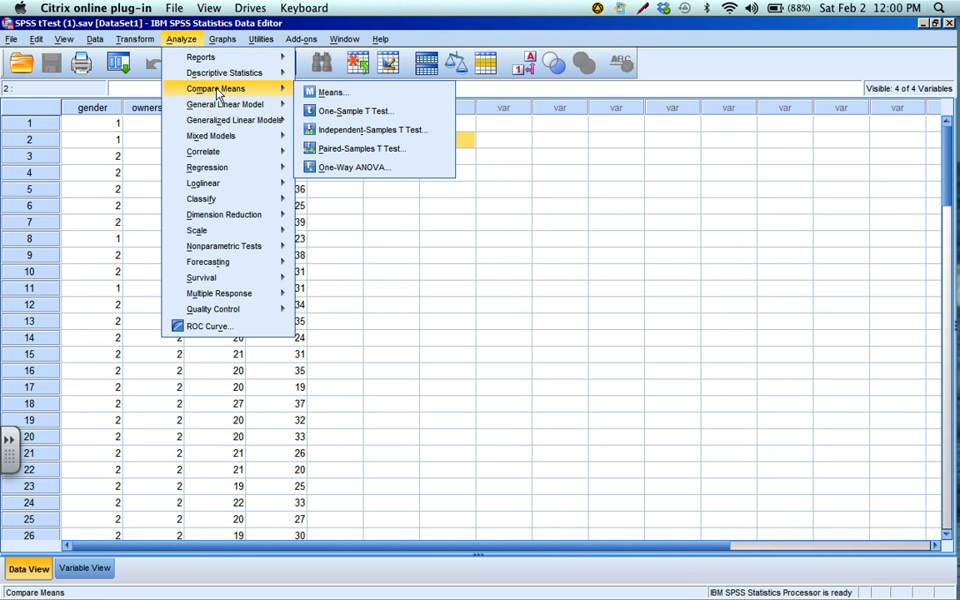
pyautogui.click(339, 130)
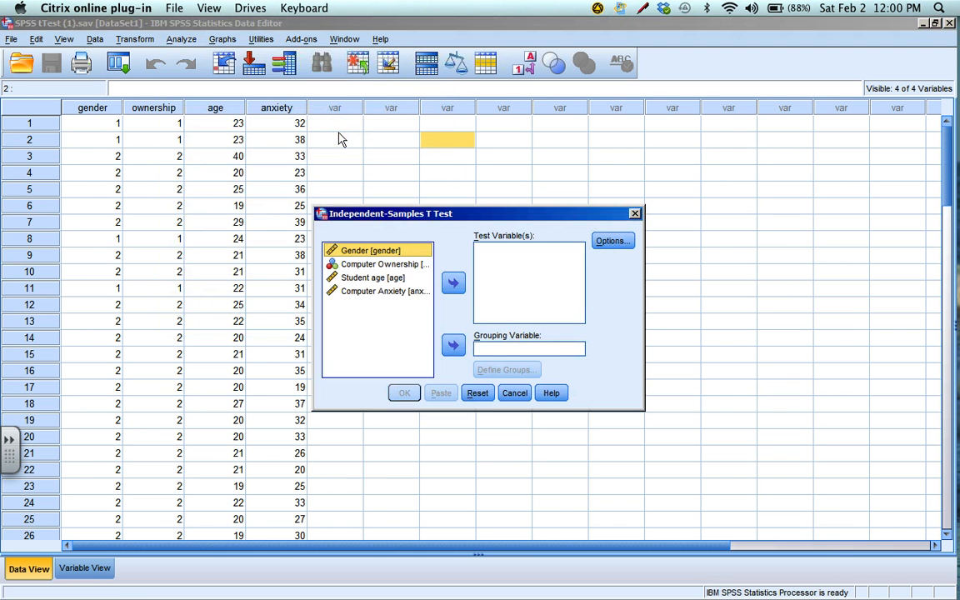
pyautogui.click(382, 264)
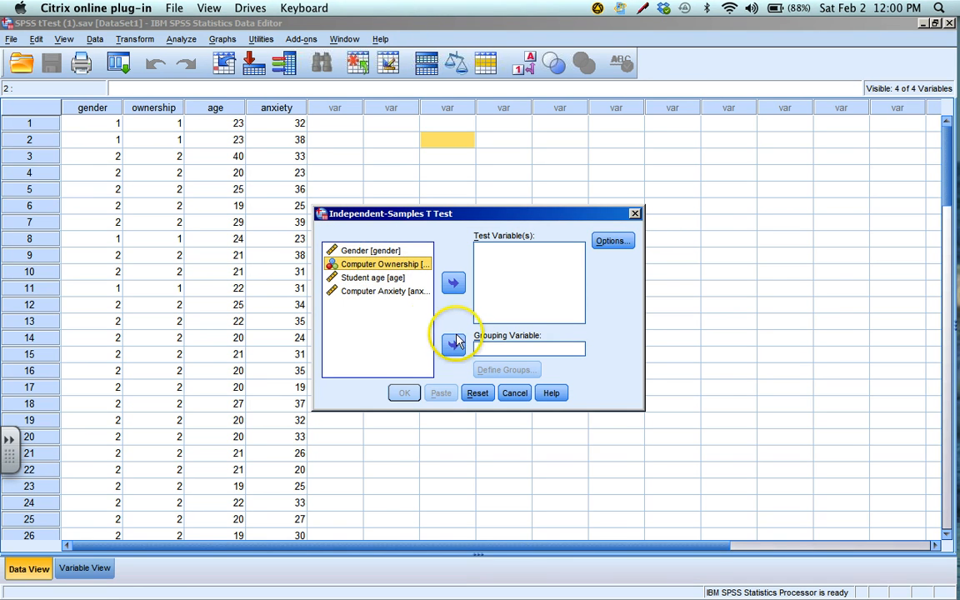
pyautogui.click(454, 345)
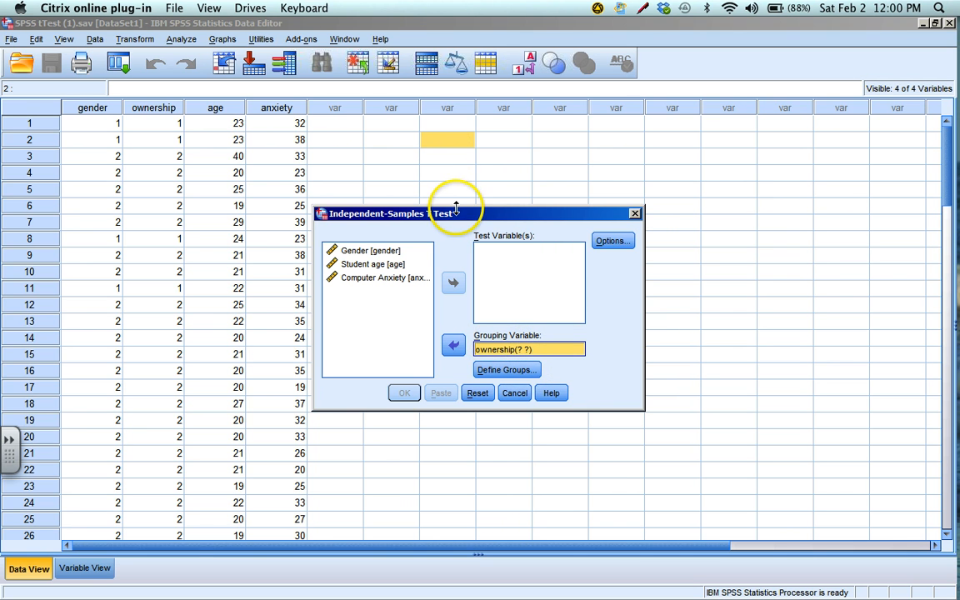
# Check the value labels defined for the gender and ownership variables, leaving both unchanged
pyautogui.moveTo(457, 215); pyautogui.dragTo(485, 200)
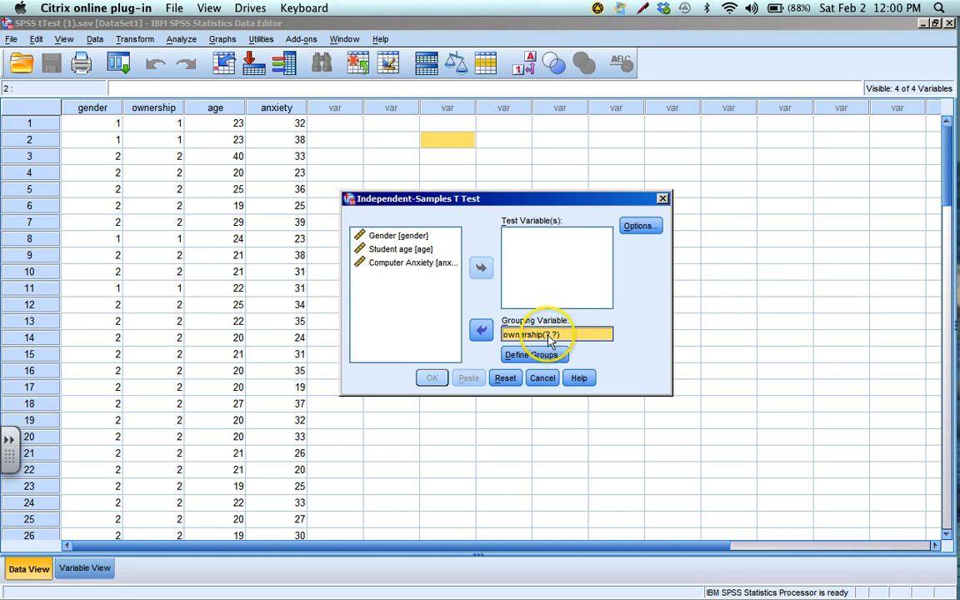
pyautogui.click(87, 570)
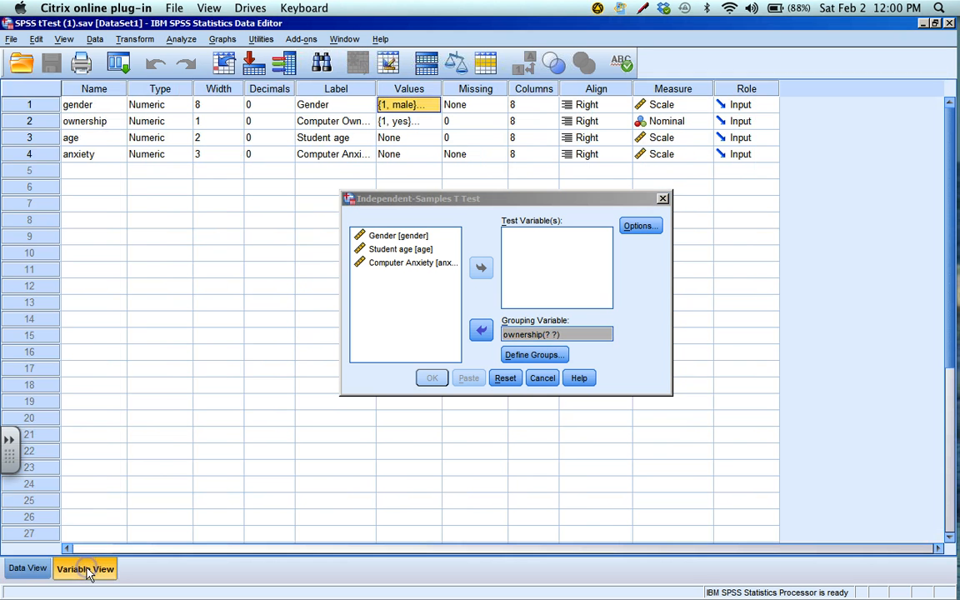
pyautogui.click(428, 108)
pyautogui.click(430, 104)
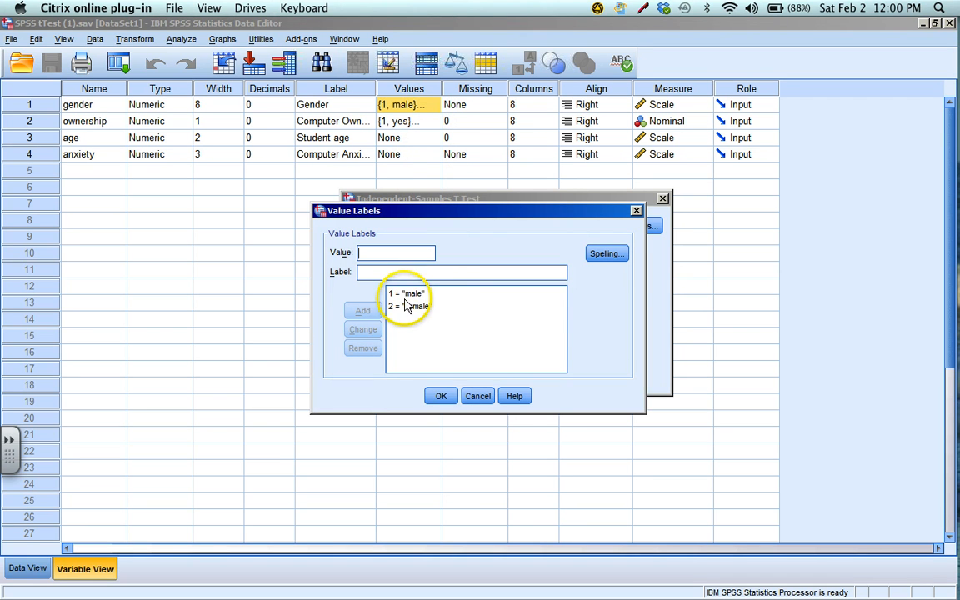
pyautogui.click(481, 397)
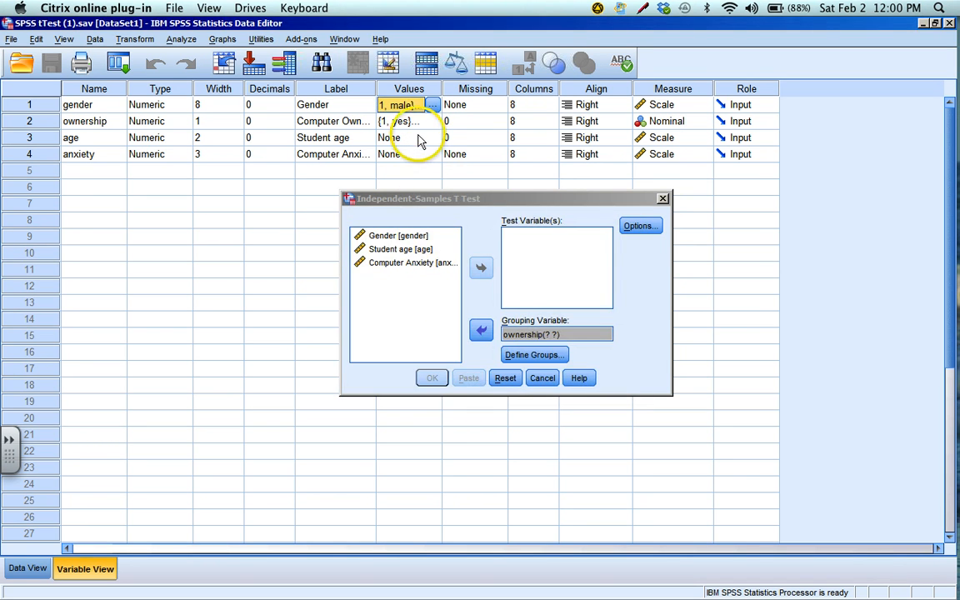
pyautogui.click(422, 127)
pyautogui.click(431, 121)
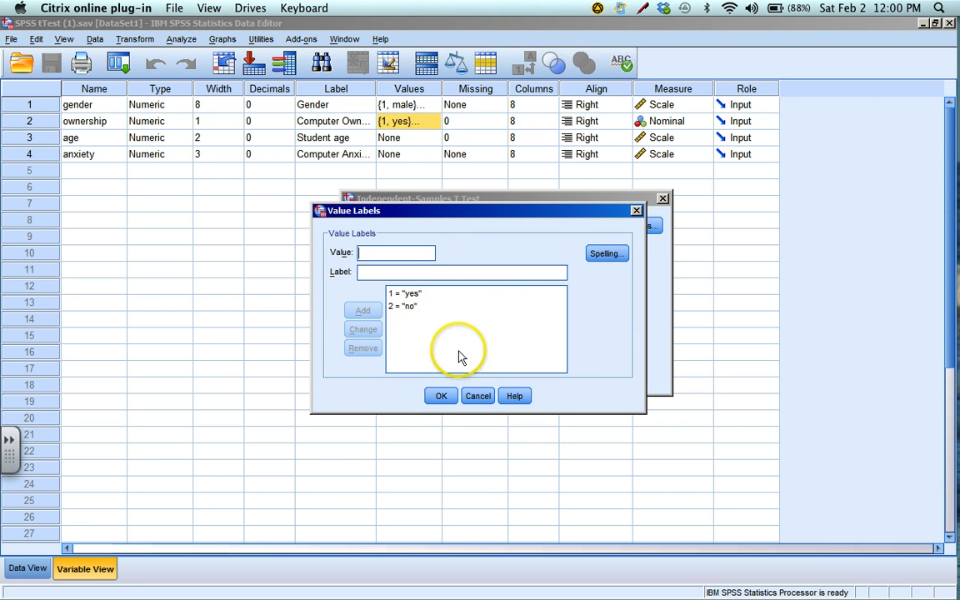
pyautogui.click(479, 399)
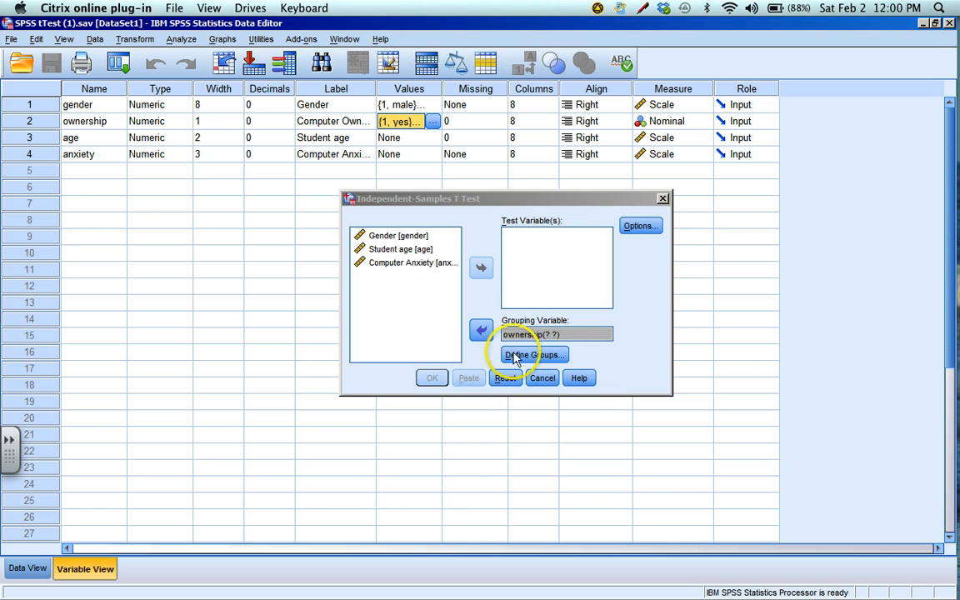
# Return to the data grid and define the ownership groups by specified values, 1 for Group 1 and 2 for Group 2
pyautogui.click(538, 358)
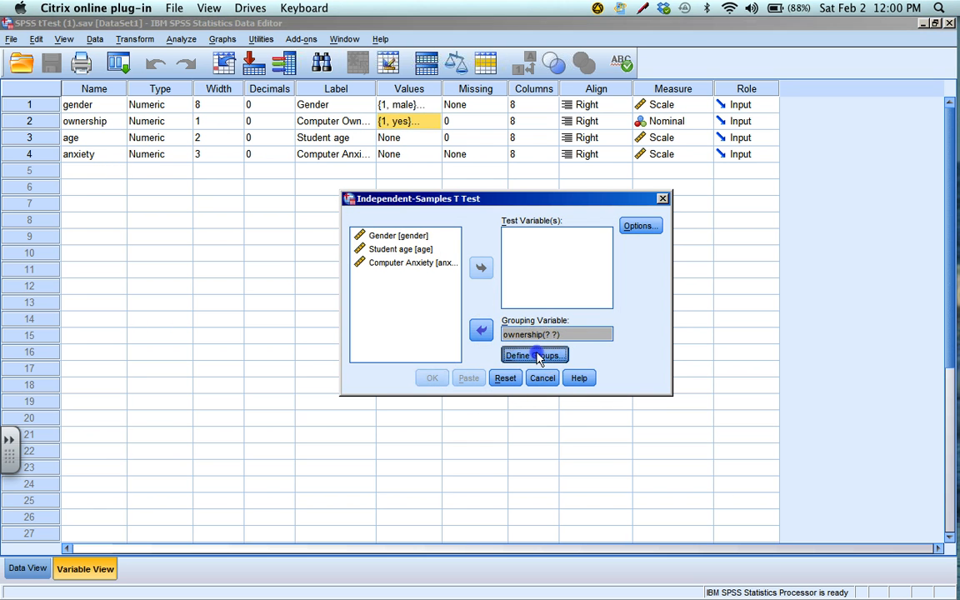
pyautogui.click(583, 330)
pyautogui.click(20, 570)
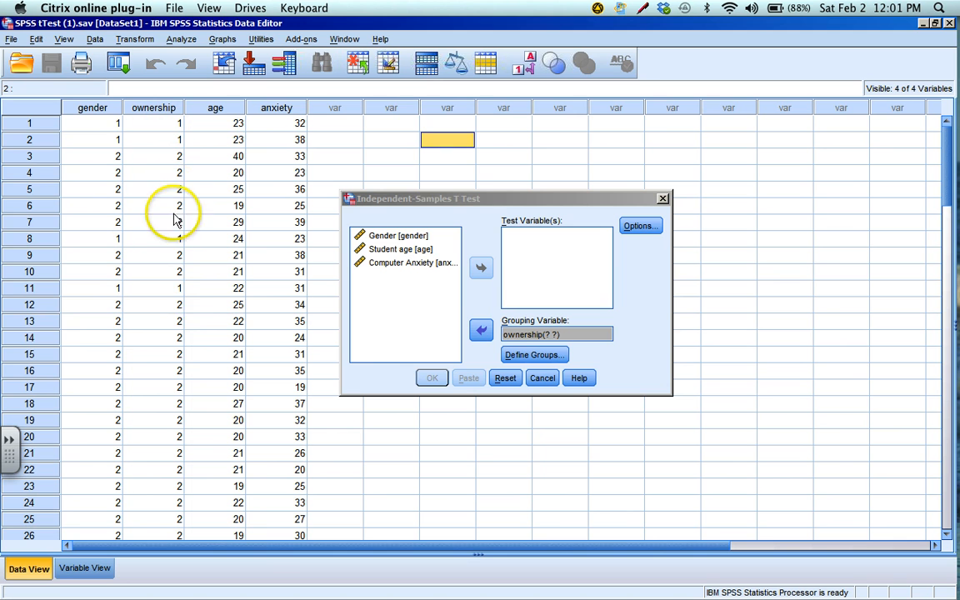
pyautogui.click(541, 354)
pyautogui.click(514, 274)
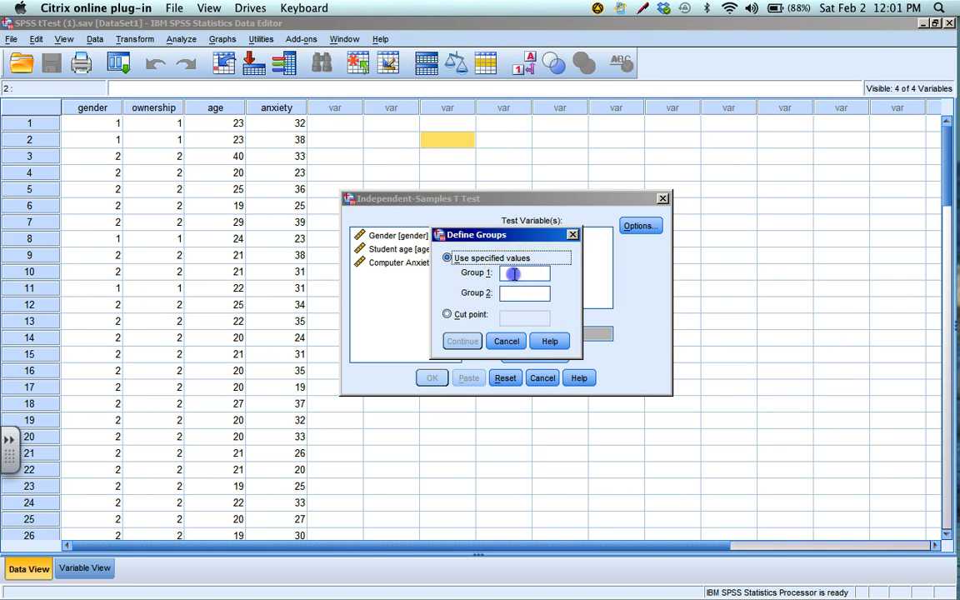
pyautogui.write('1')
pyautogui.click(516, 293)
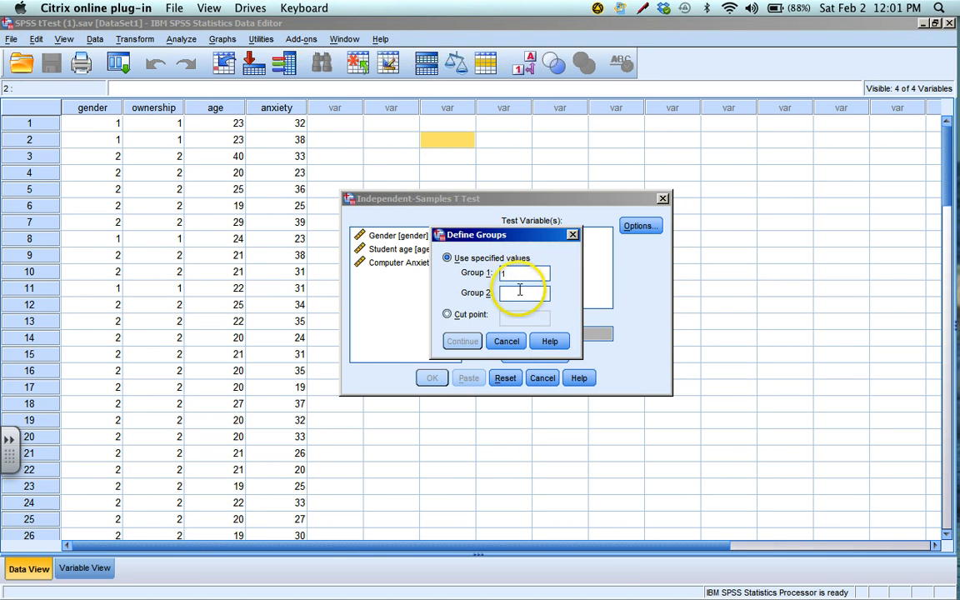
pyautogui.write('2')
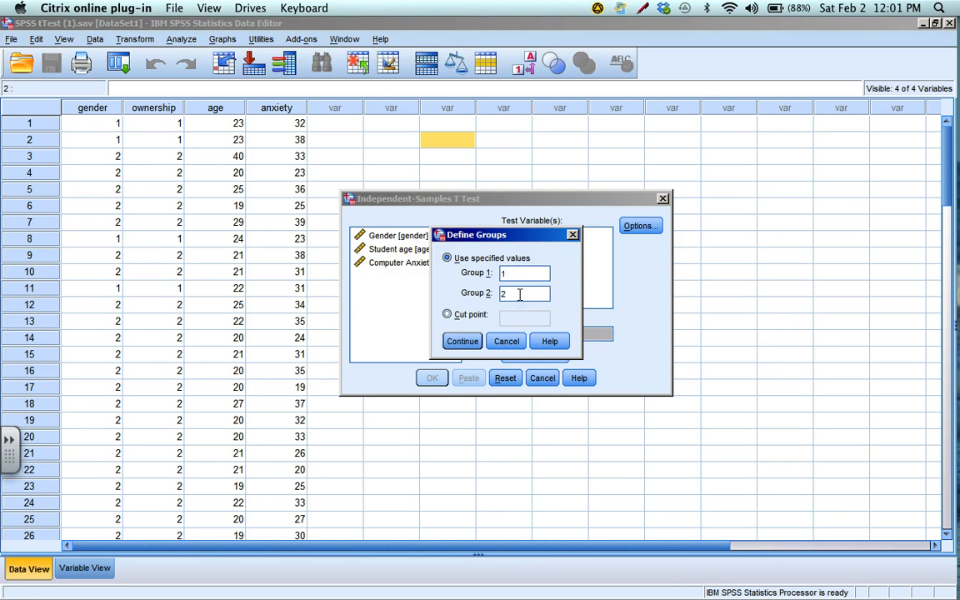
pyautogui.click(460, 340)
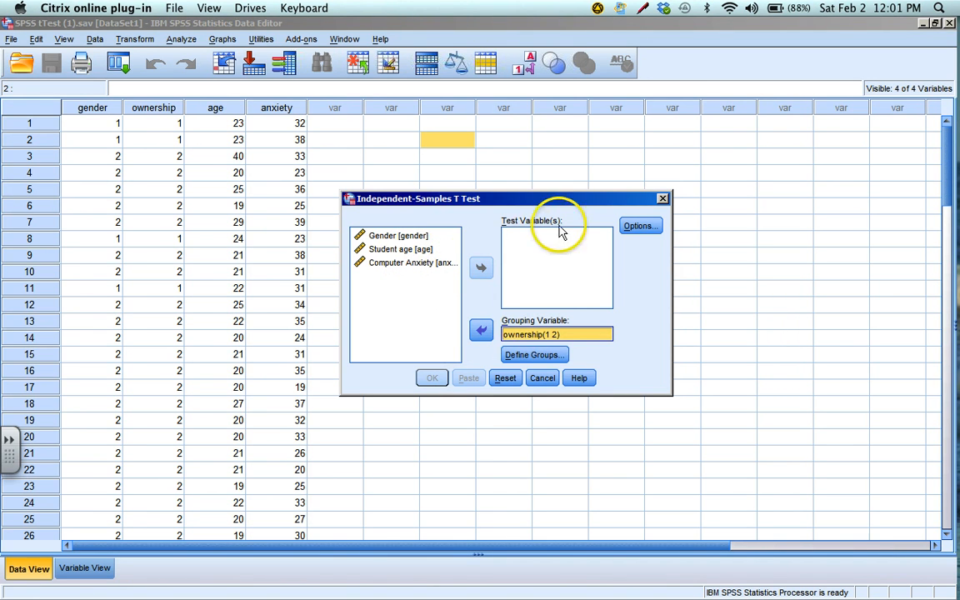
# Set Computer Anxiety as the test variable and run the t test
pyautogui.click(428, 263)
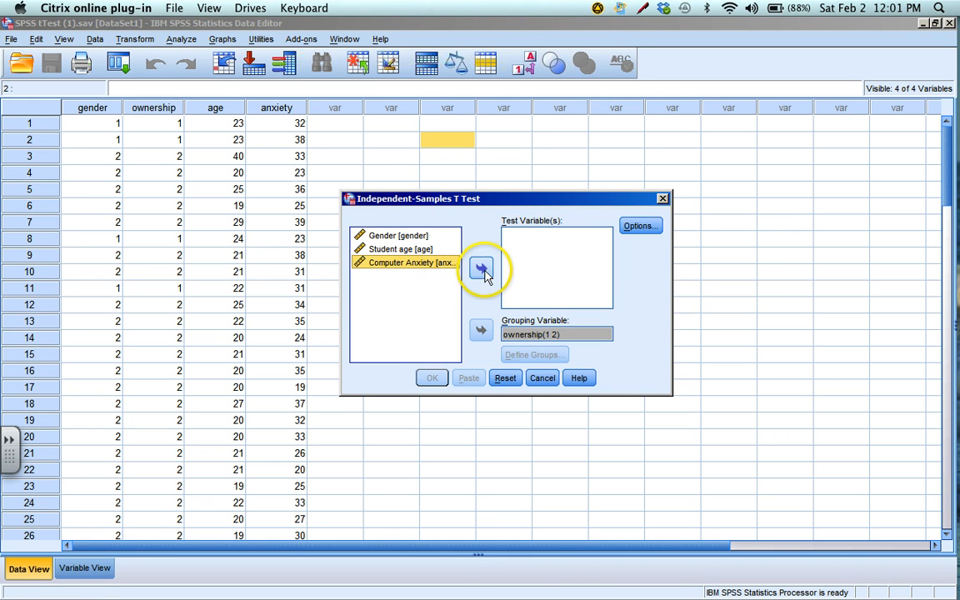
pyautogui.click(482, 269)
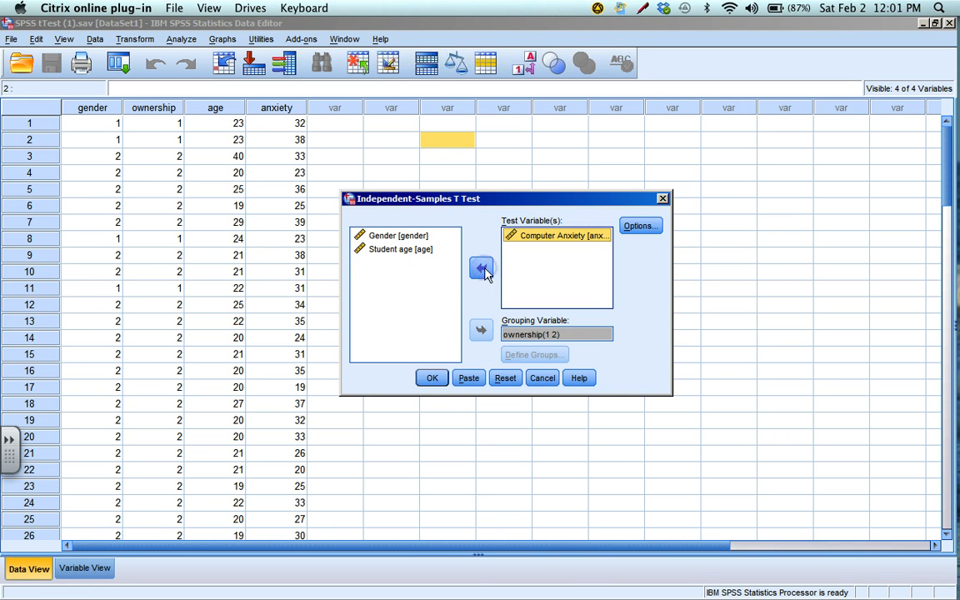
pyautogui.click(433, 378)
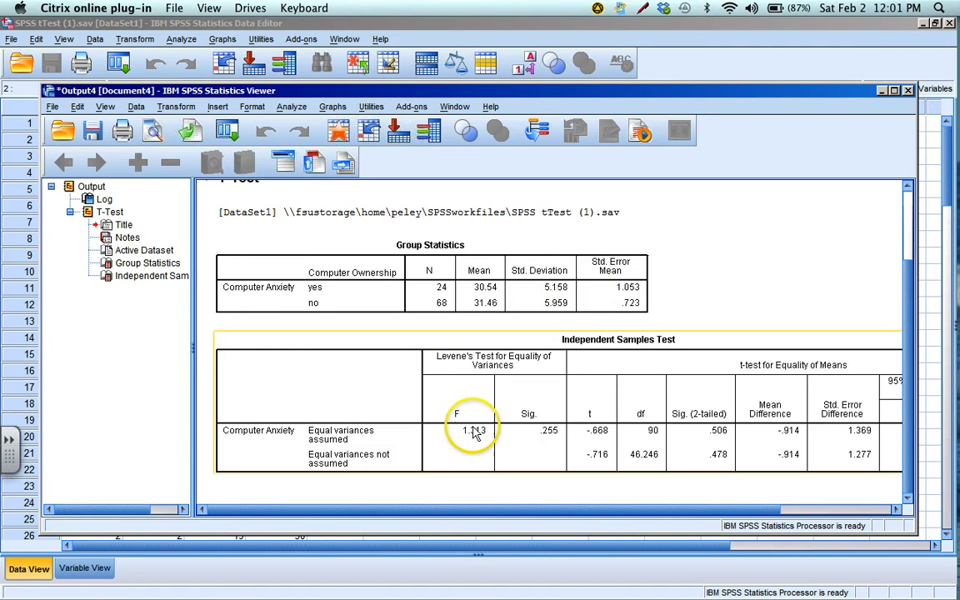
# Narrow the output outline and examine the Group Statistics and Independent Samples Test tables
pyautogui.moveTo(195, 323); pyautogui.dragTo(123, 323)
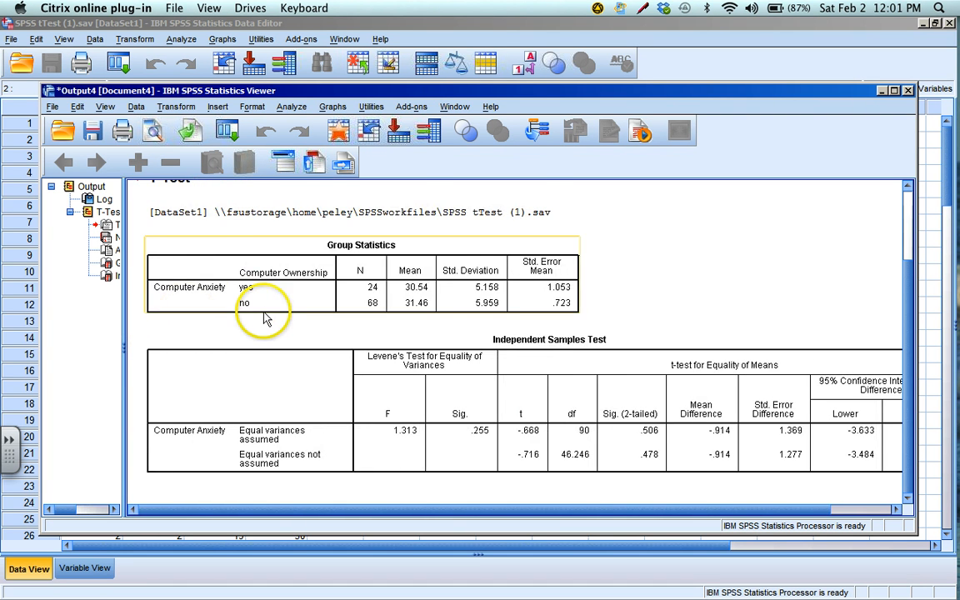
pyautogui.scroll(3, 264, 316)
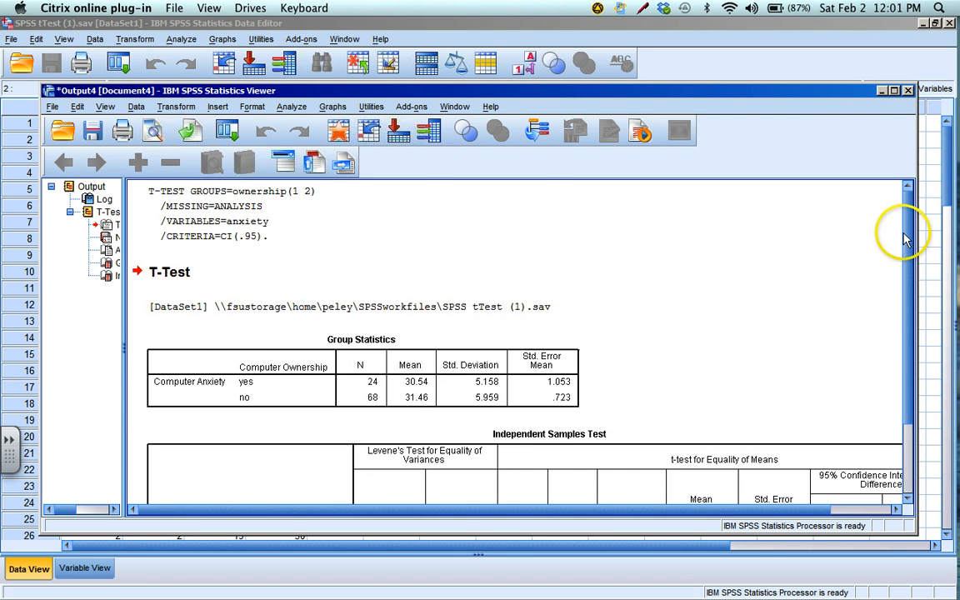
pyautogui.scroll(-3, 912, 326)
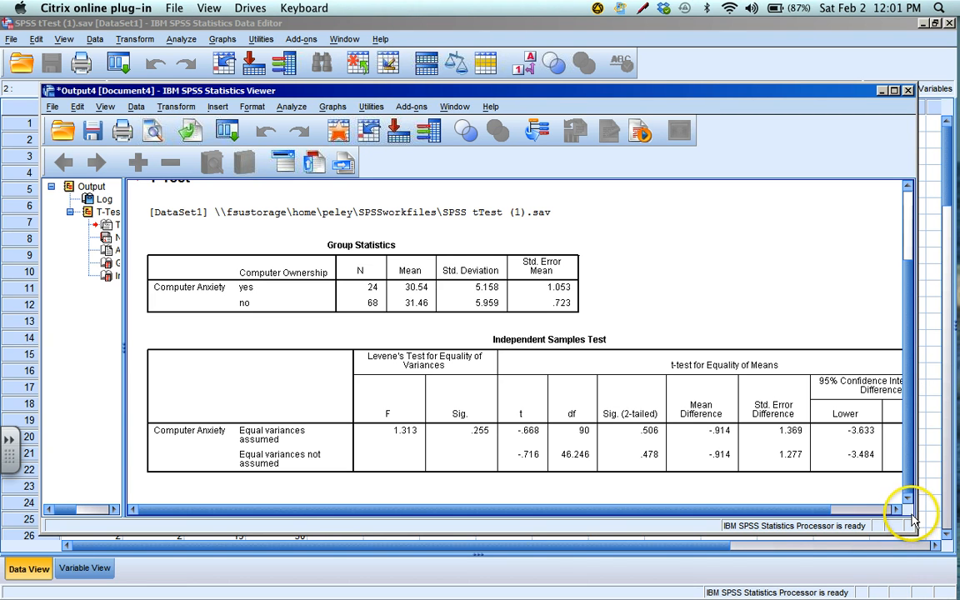
pyautogui.click(698, 412)
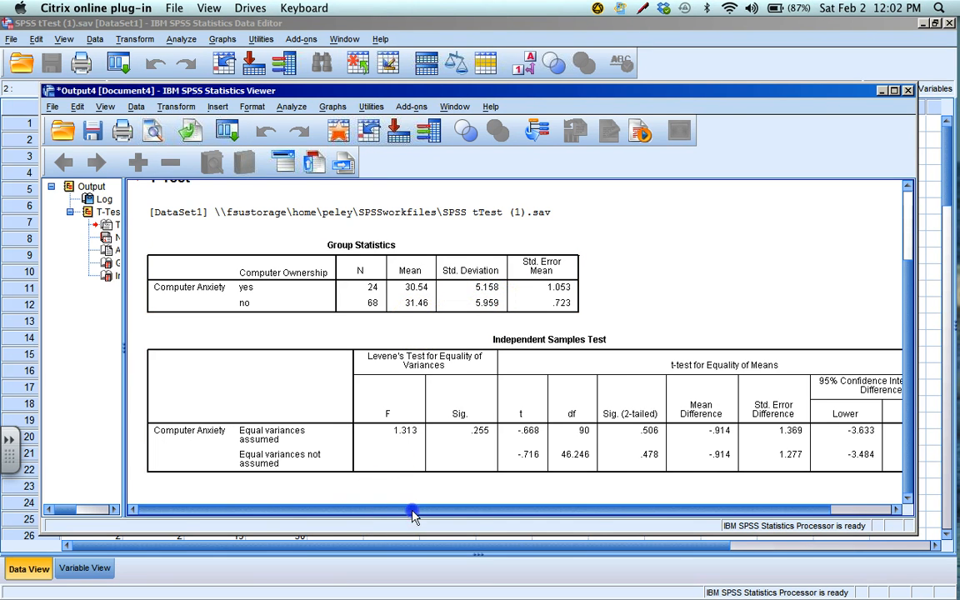
pyautogui.hscroll(3, 414, 515)
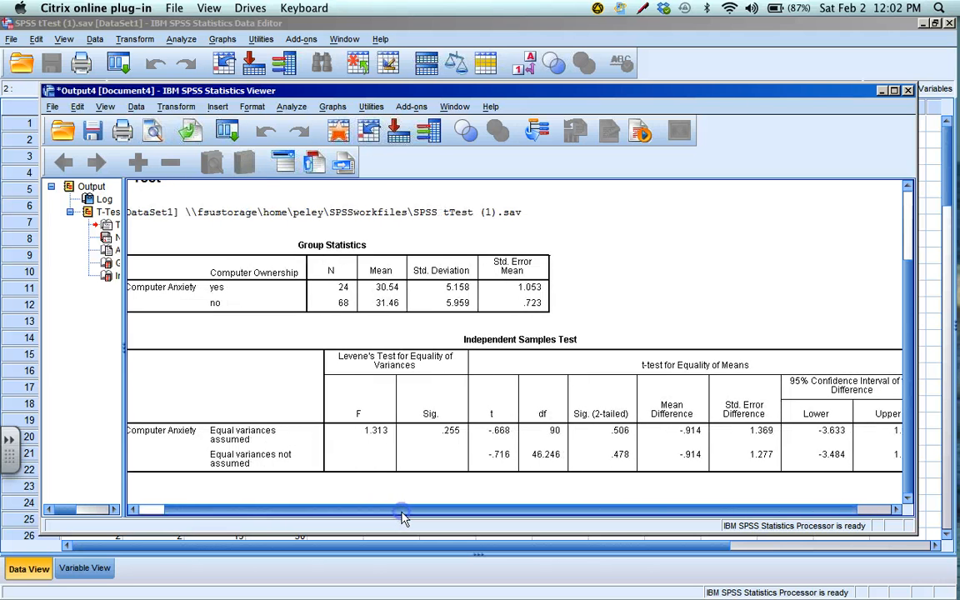
pyautogui.moveTo(401, 513); pyautogui.dragTo(377, 513)
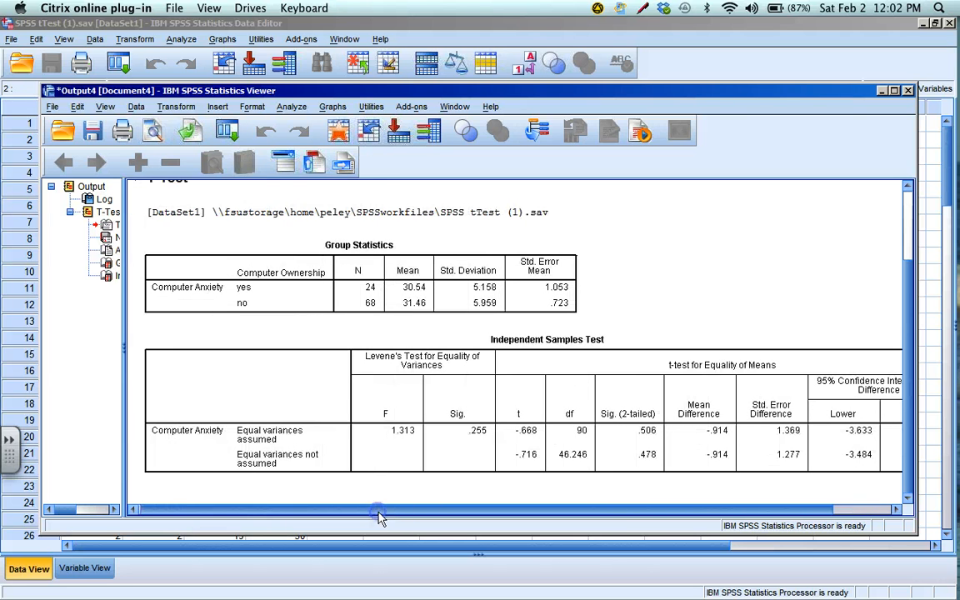
pyautogui.click(282, 463)
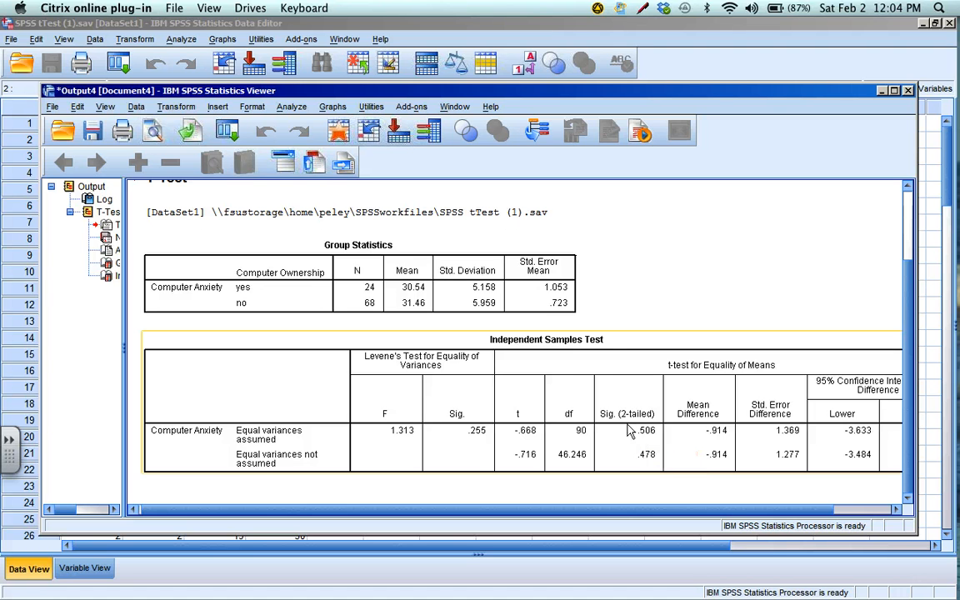
pyautogui.click(420, 267)
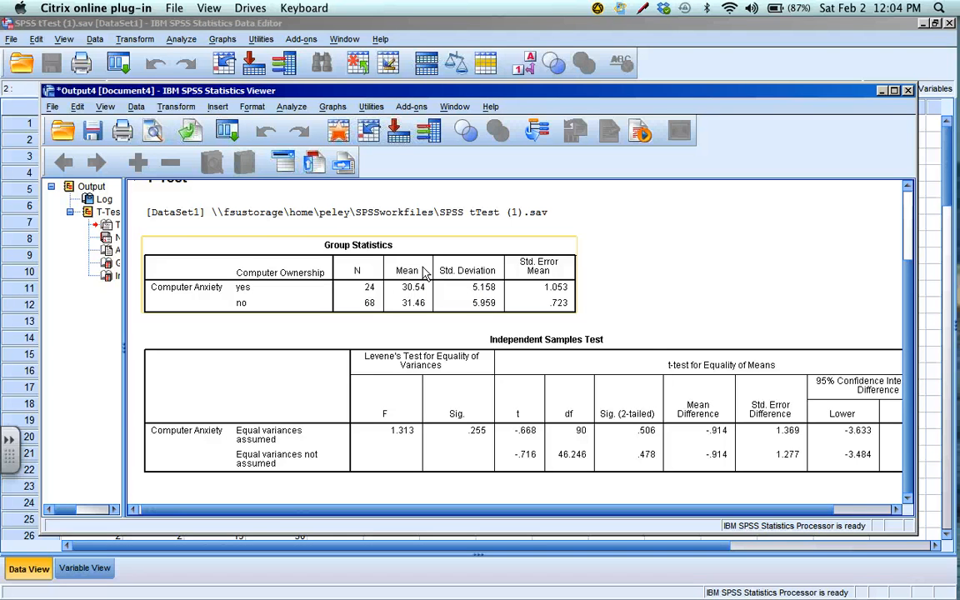
pyautogui.click(658, 364)
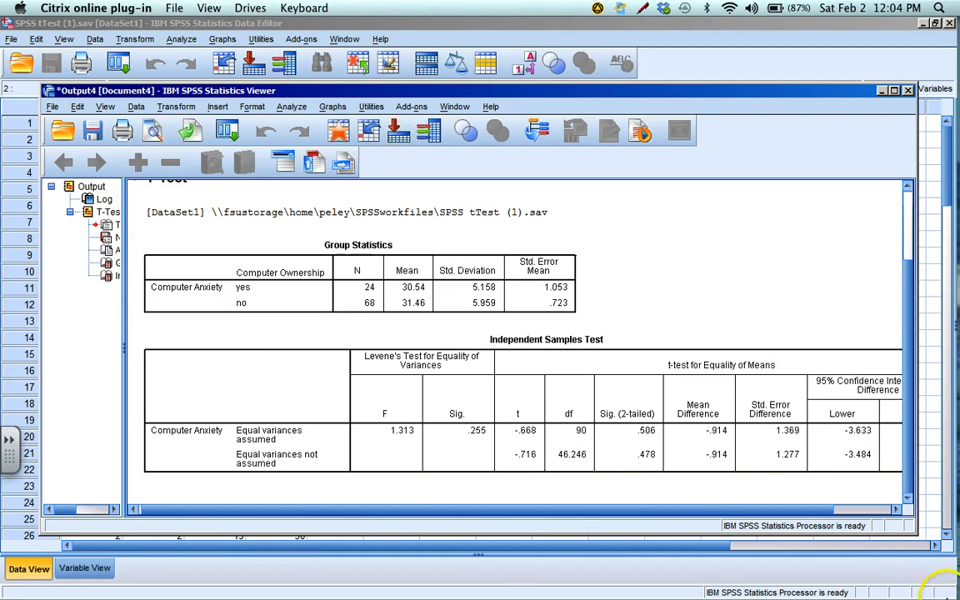
# Switch to SPSStTest_answers.doc in Word and correct "Indeoendent" to "Independent" in the Testing Results heading
pyautogui.moveTo(958, 598)
pyautogui.click(621, 240)
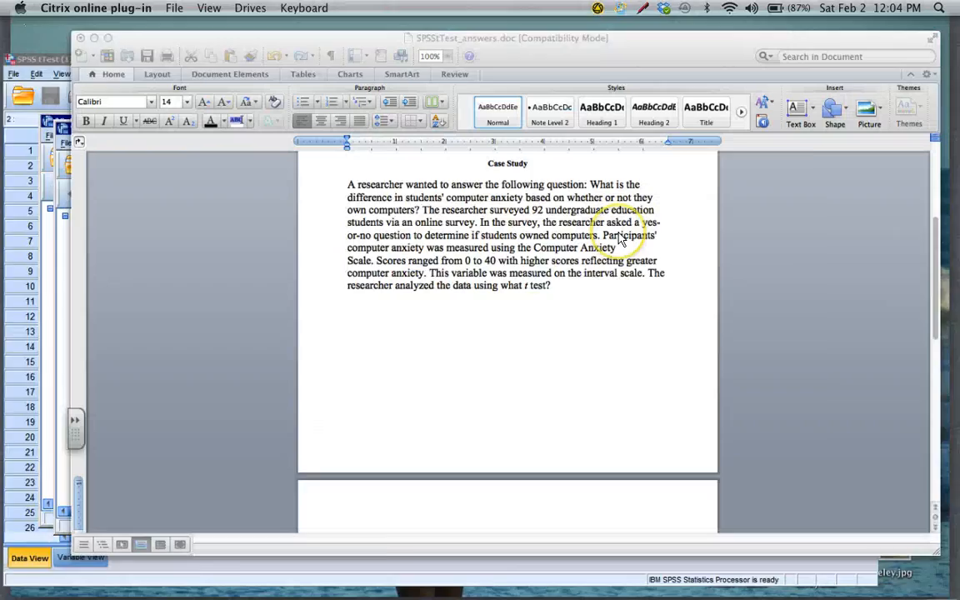
pyautogui.scroll(-10, 618, 239)
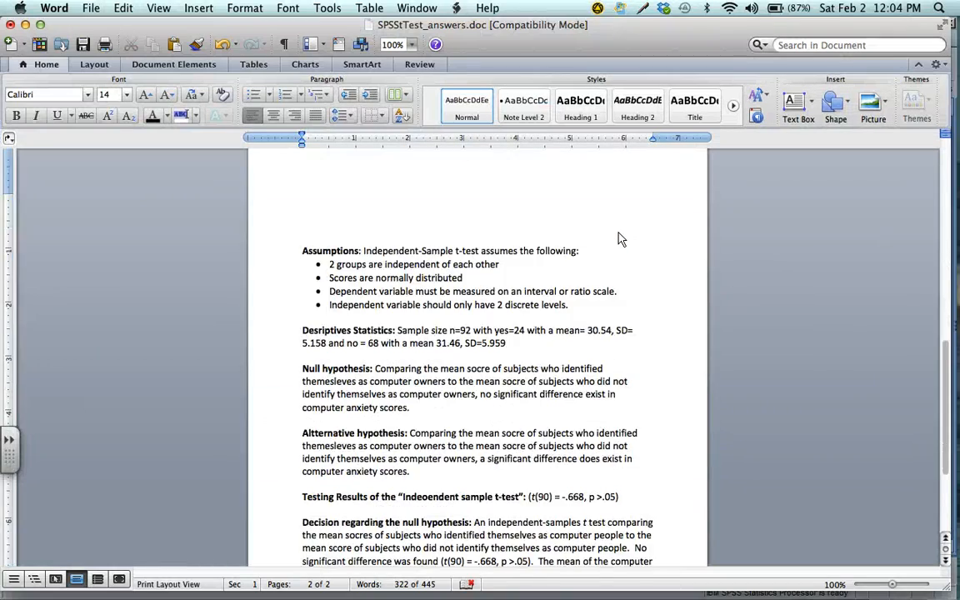
pyautogui.scroll(-2, 619, 239)
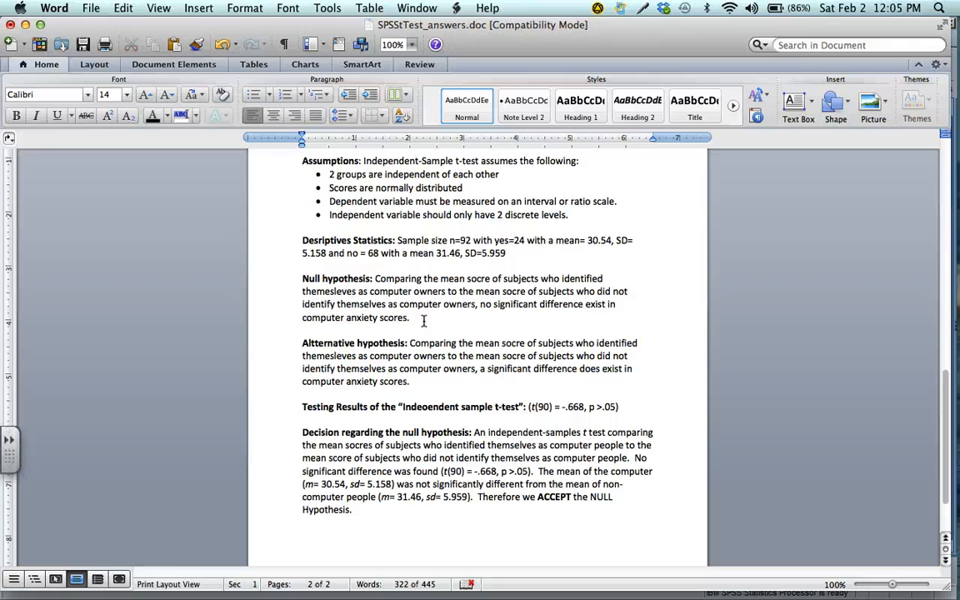
pyautogui.click(427, 407)
pyautogui.press('BackSpace')
pyautogui.write('p')
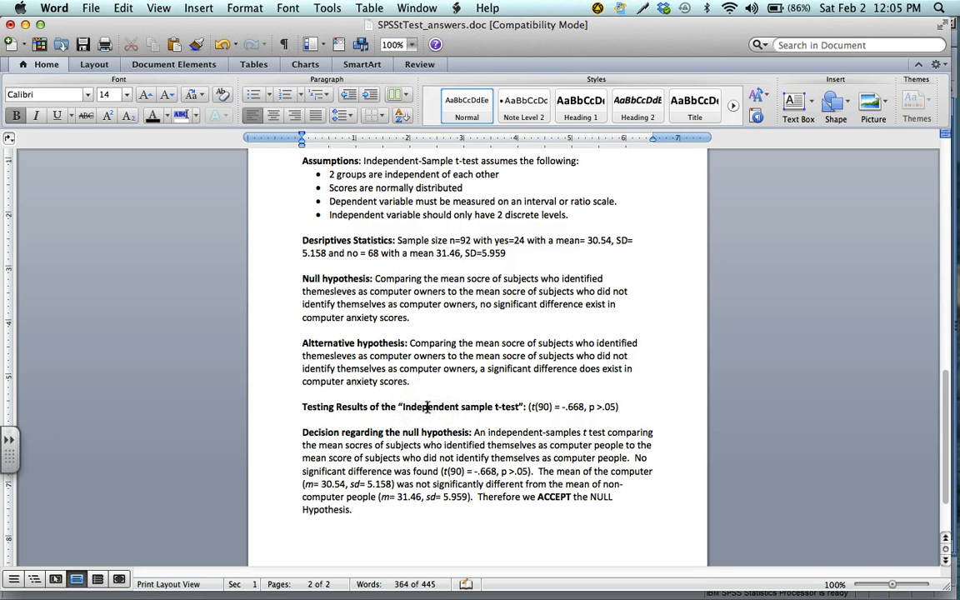
# Insert the missing word "people" after "The mean of the computer" in the paragraph on the decision regarding the null hypothesis
pyautogui.click(475, 424)
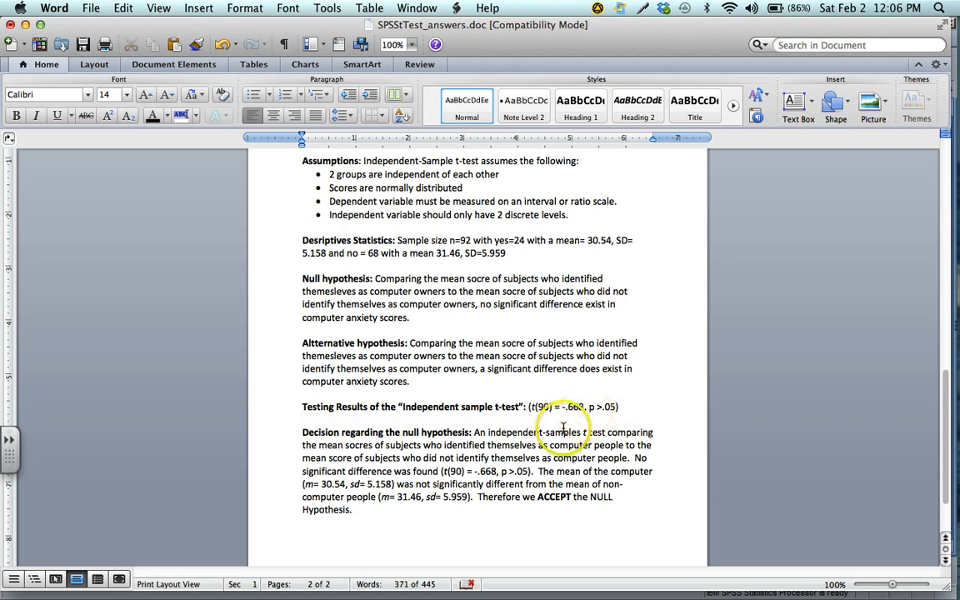
pyautogui.scroll(-3, 557, 392)
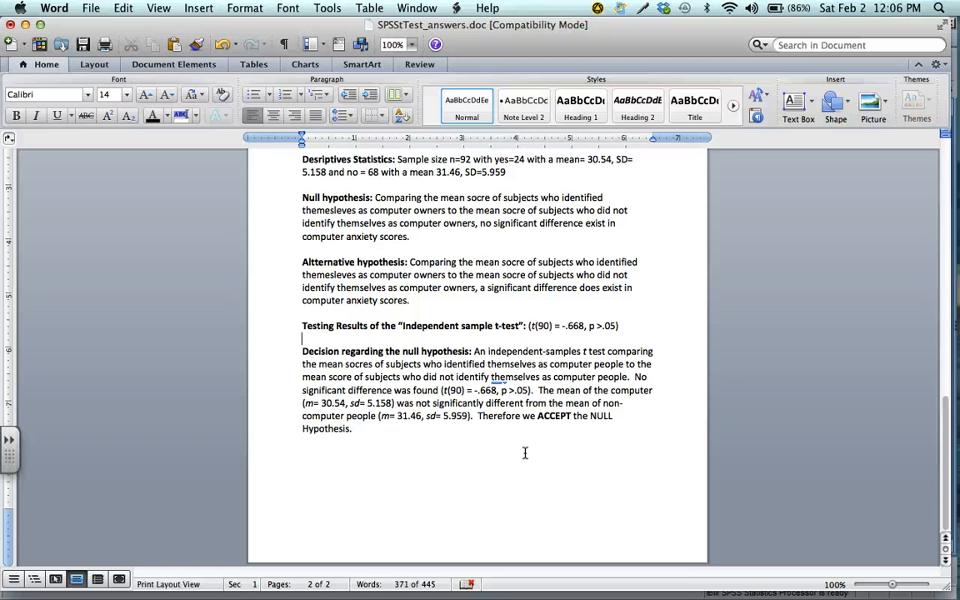
pyautogui.click(524, 444)
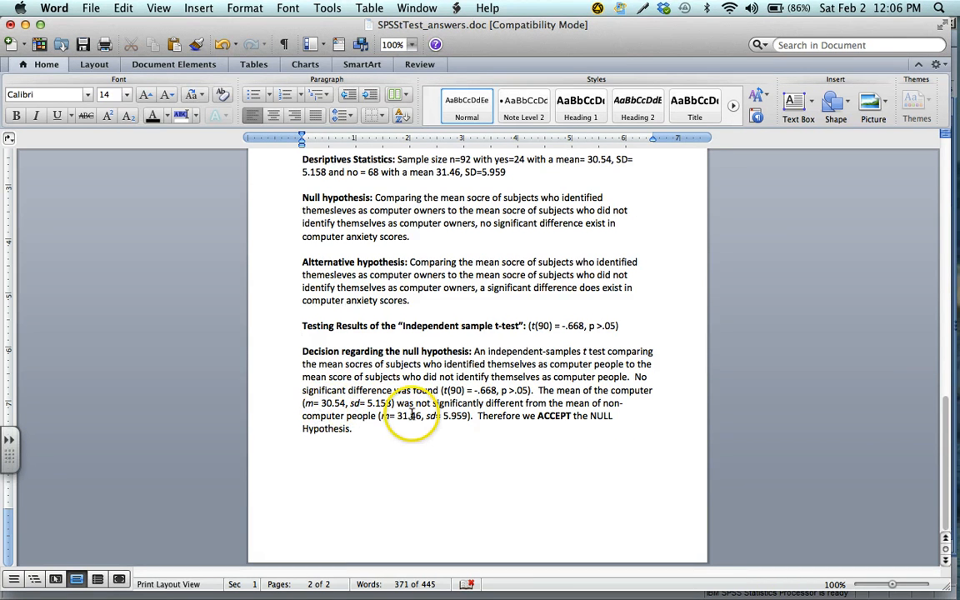
pyautogui.click(656, 391)
pyautogui.write('pe')
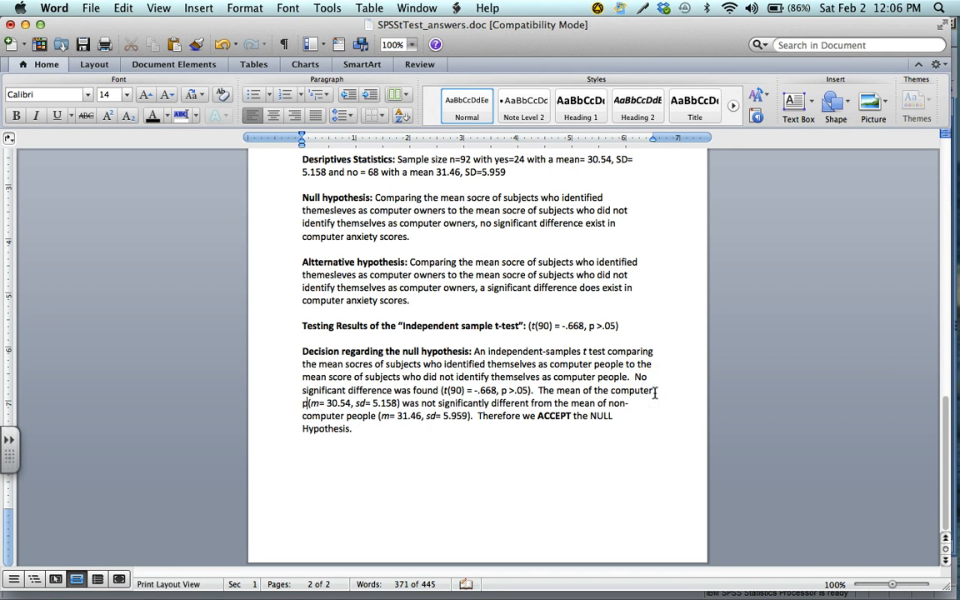
pyautogui.write('ople')
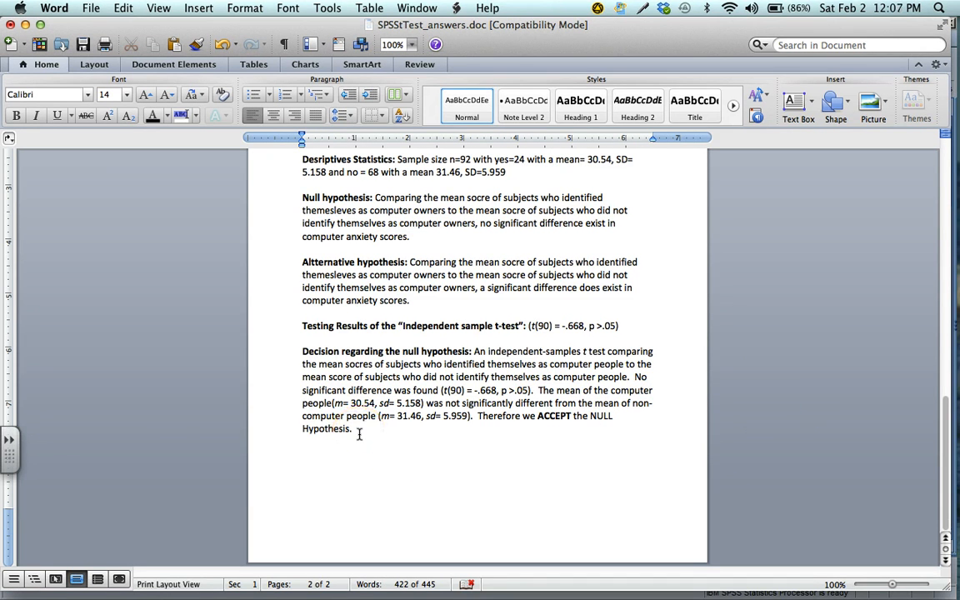
pyautogui.scroll(3, 358, 432)
pyautogui.scroll(1, 359, 434)
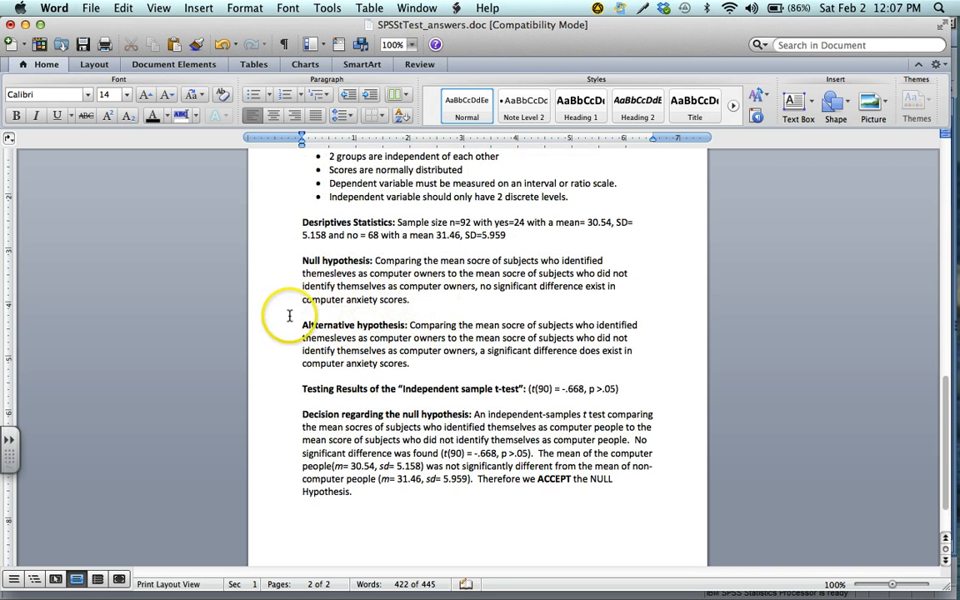